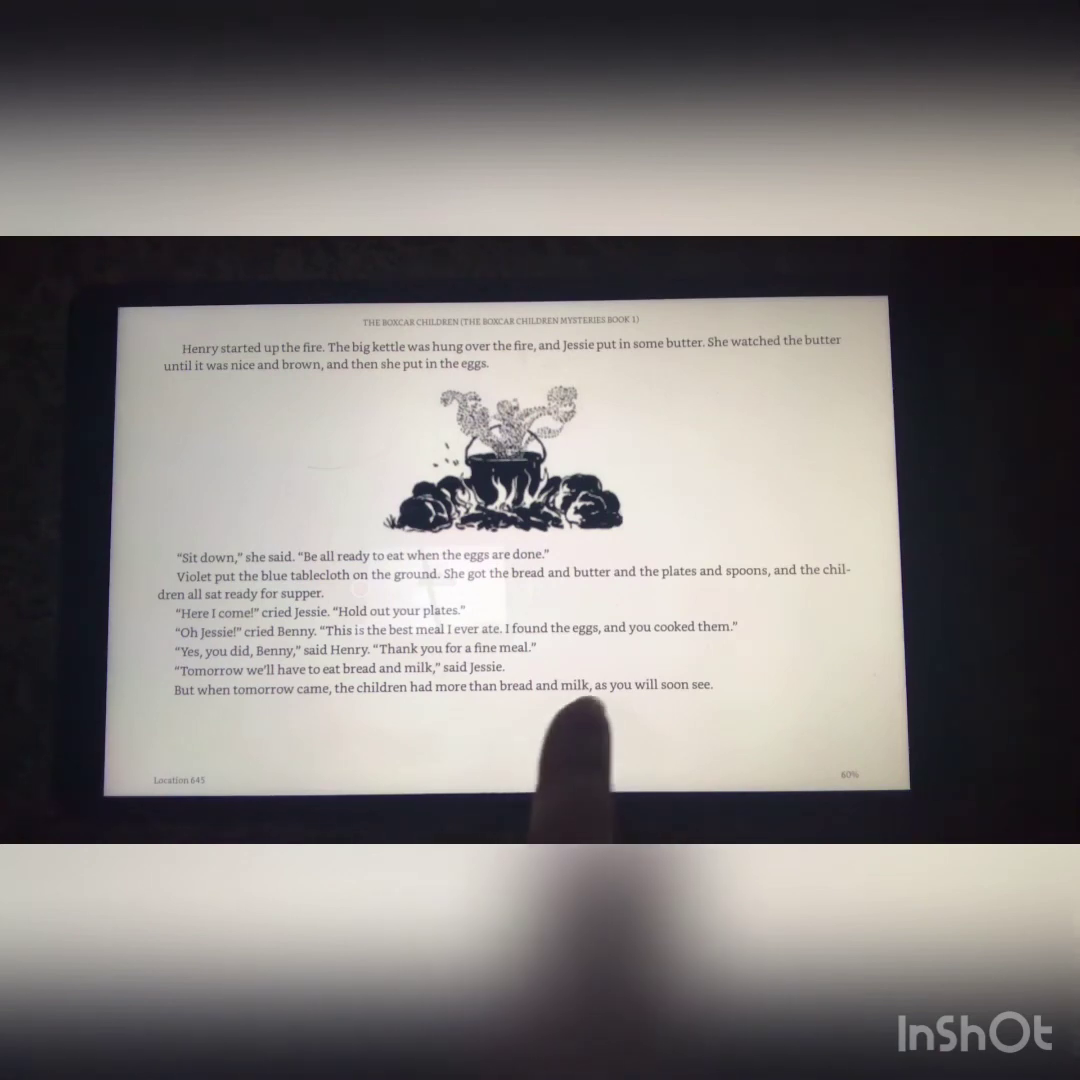
# Step: Turn two pages from Location 645 to the girl-on-ladder illustration at Location 655
pyautogui.click(570, 740)
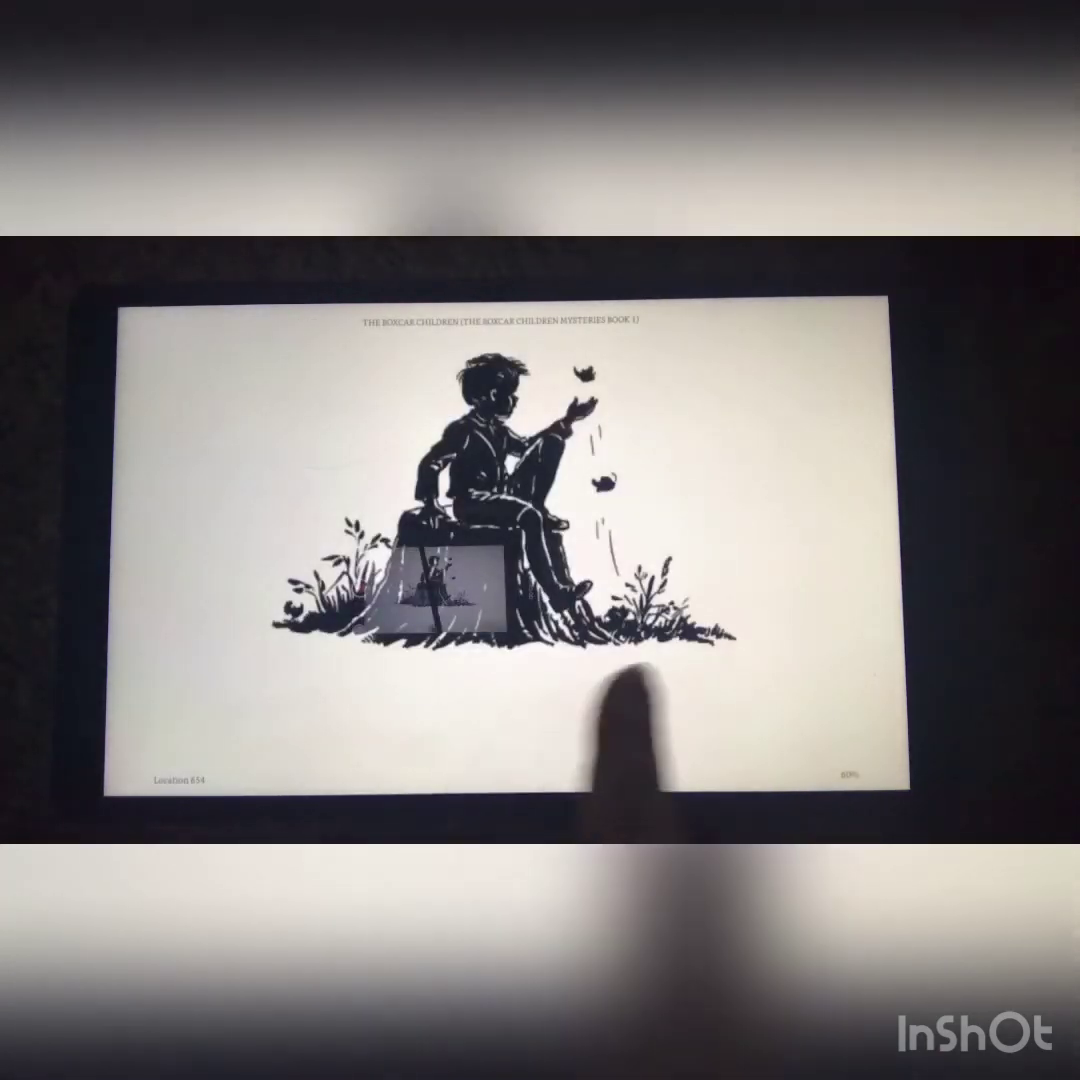
pyautogui.click(590, 740)
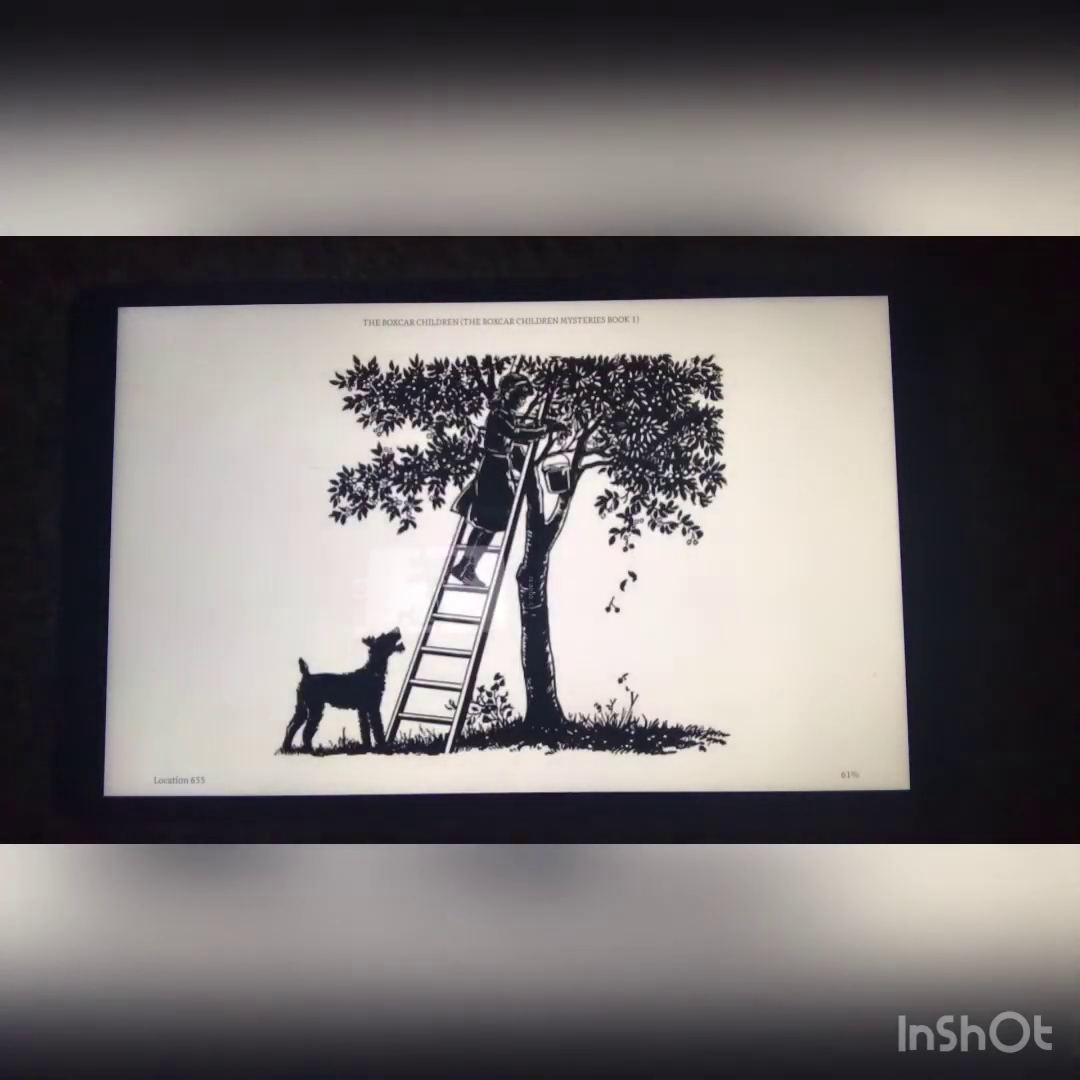